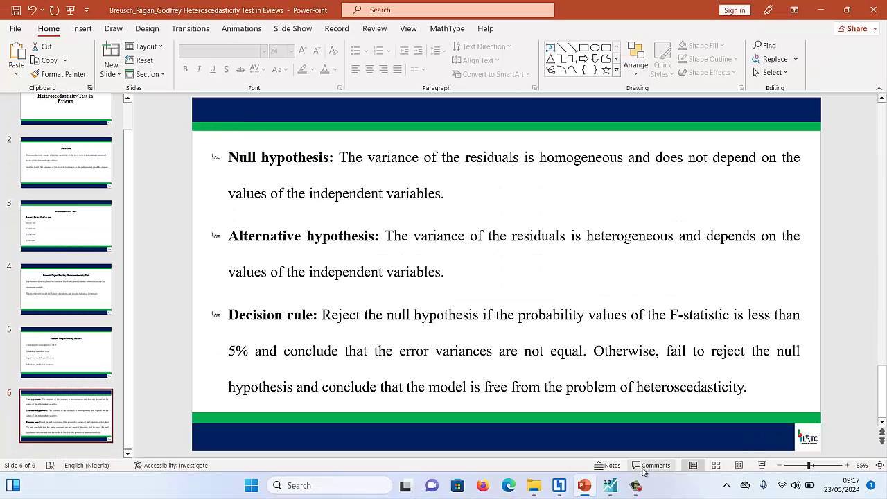
- Bring the EViews workfile forward and pick the gdp, inf, oil_brt and pop series
{"action": "left_click", "coordinate": [611, 485]}
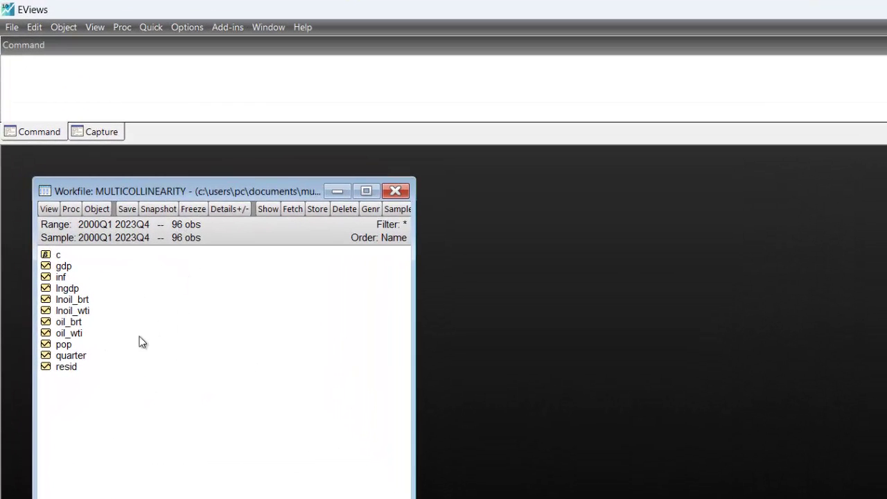
{"action": "left_click", "coordinate": [63, 267]}
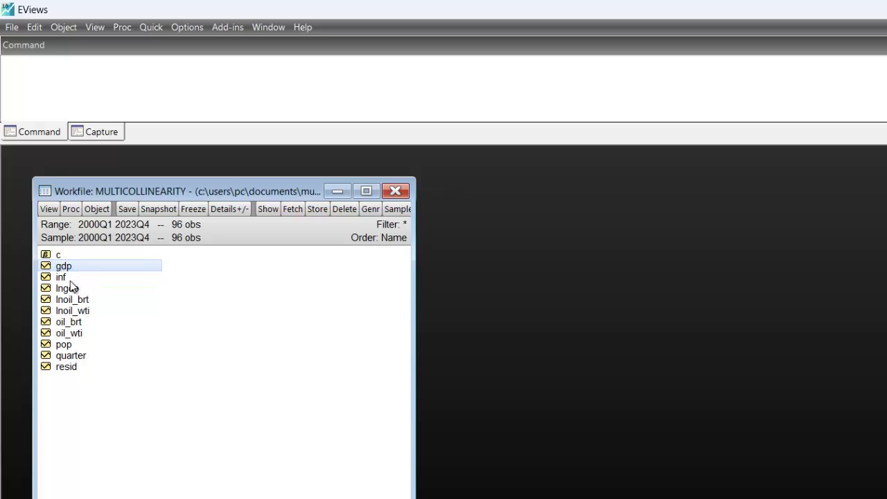
{"action": "left_click", "coordinate": [68, 279]}
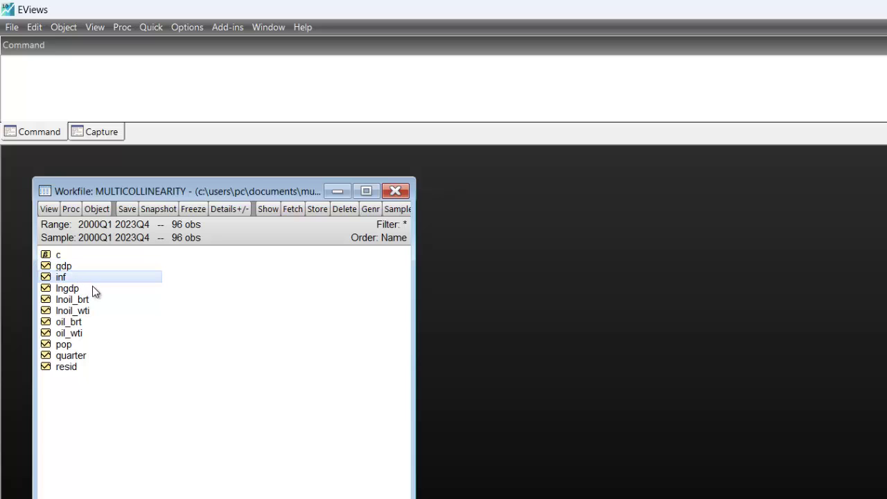
{"action": "left_click", "coordinate": [76, 324]}
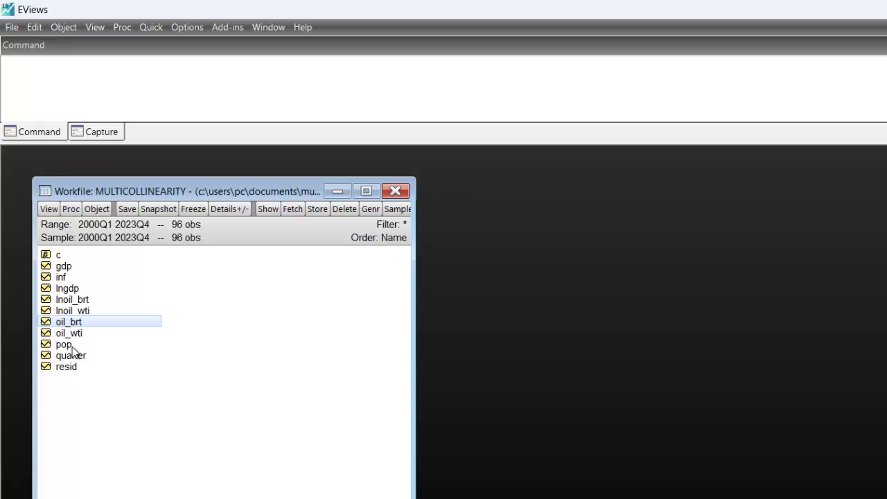
{"action": "left_click", "coordinate": [75, 350]}
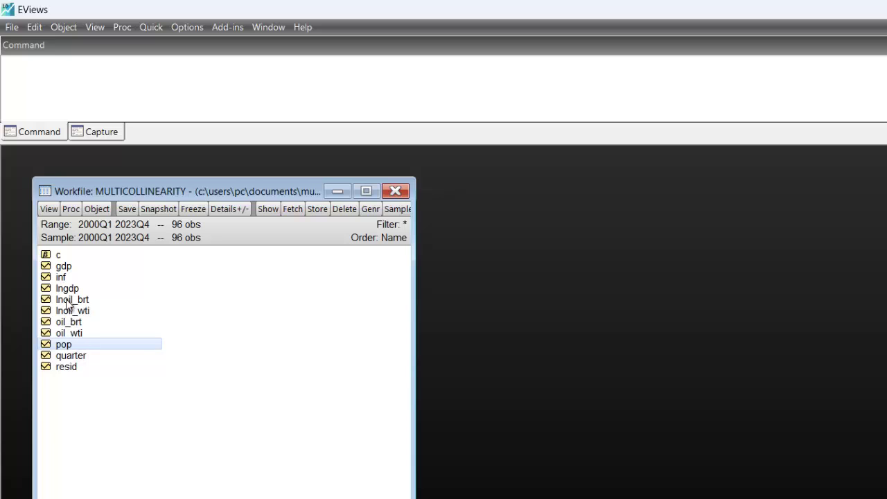
- Reselect gdp, inf, oil_brt and pop together, dropping the accidentally added quarter series
{"action": "left_click", "coordinate": [59, 271]}
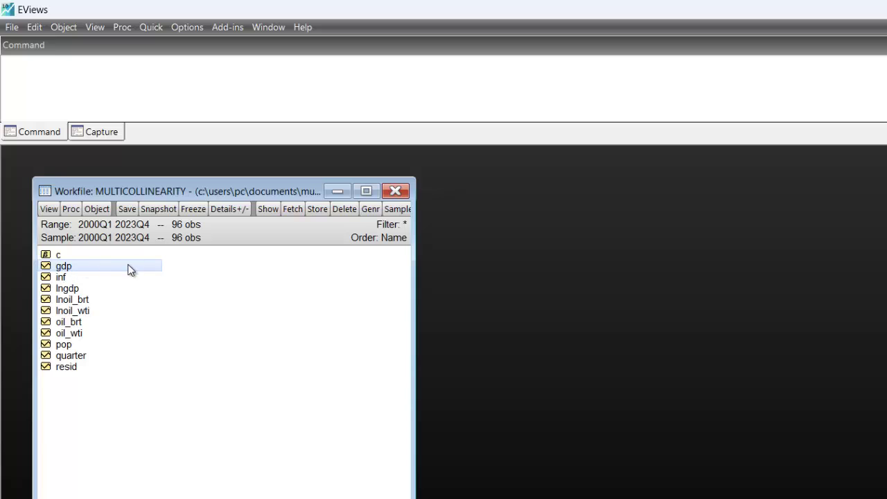
{"action": "left_click", "coordinate": [75, 281], "text": "ctrl"}
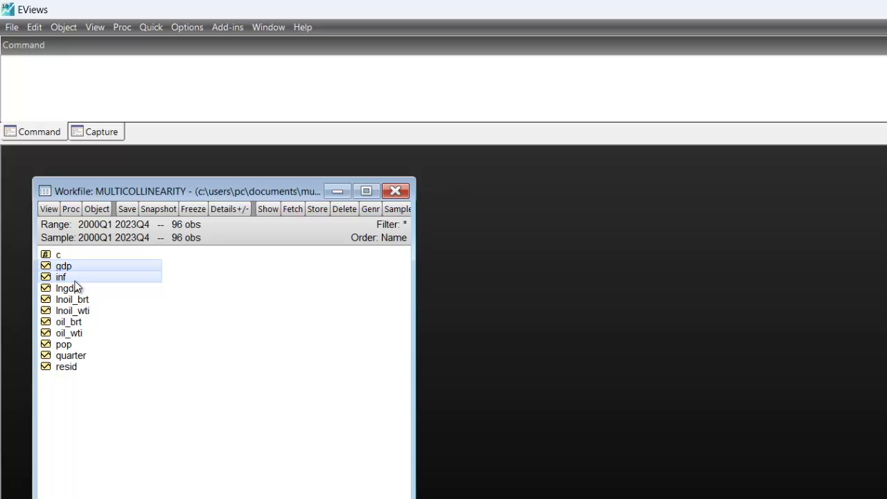
{"action": "left_click", "coordinate": [71, 323], "text": "ctrl"}
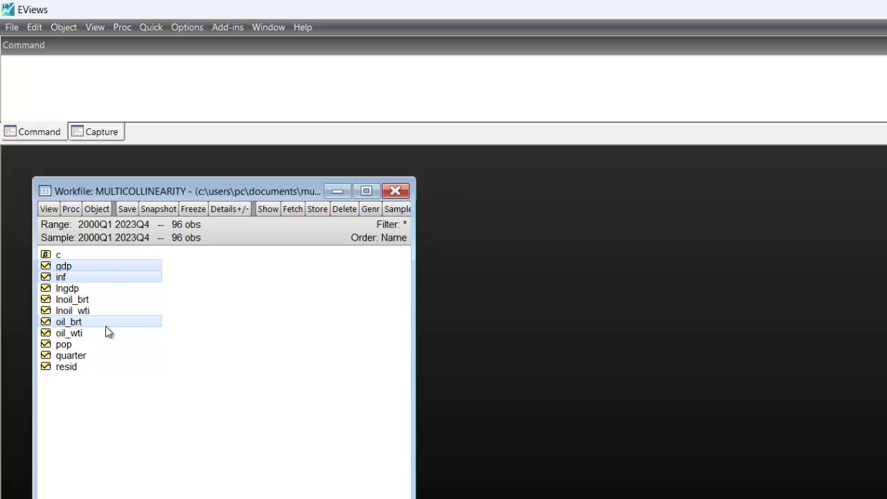
{"action": "left_click", "coordinate": [67, 355], "text": "ctrl"}
{"action": "left_click", "coordinate": [64, 345], "text": "ctrl"}
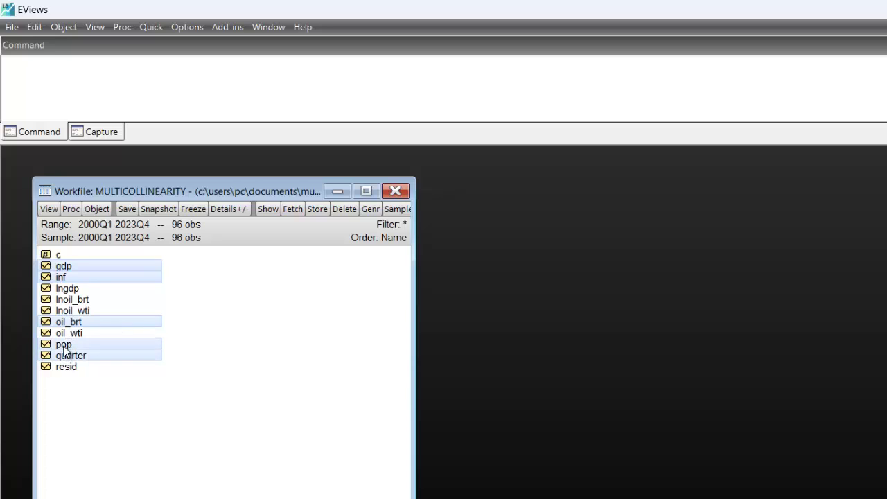
{"action": "left_click", "coordinate": [81, 354], "text": "ctrl"}
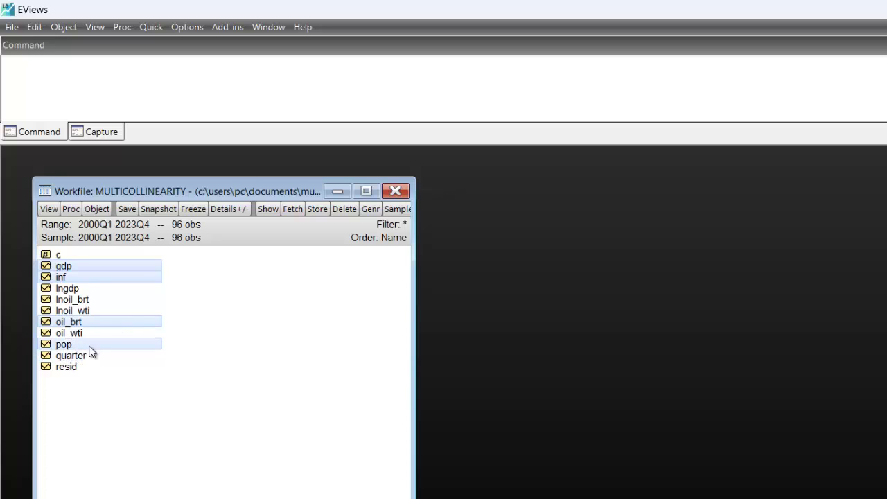
- Open the selected series as an equation and estimate gdp on inf, oil_brt, pop and c by least squares
{"action": "right_click", "coordinate": [135, 273]}
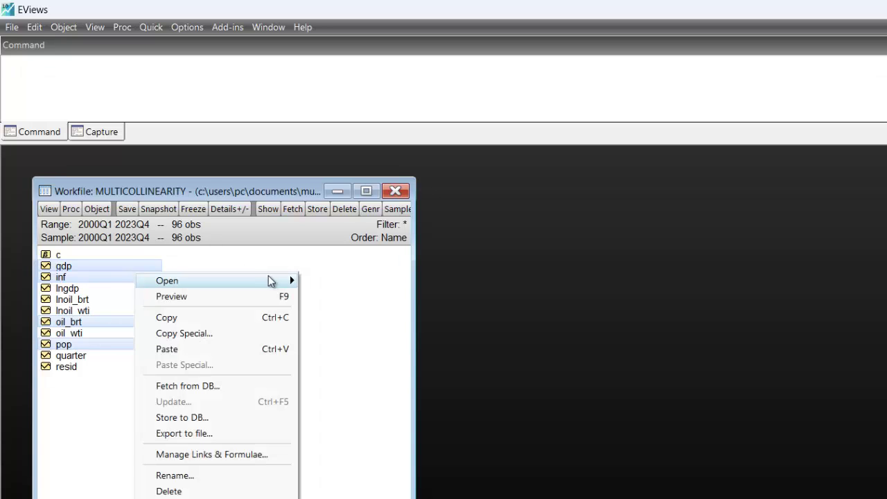
{"action": "mouse_move", "coordinate": [279, 280]}
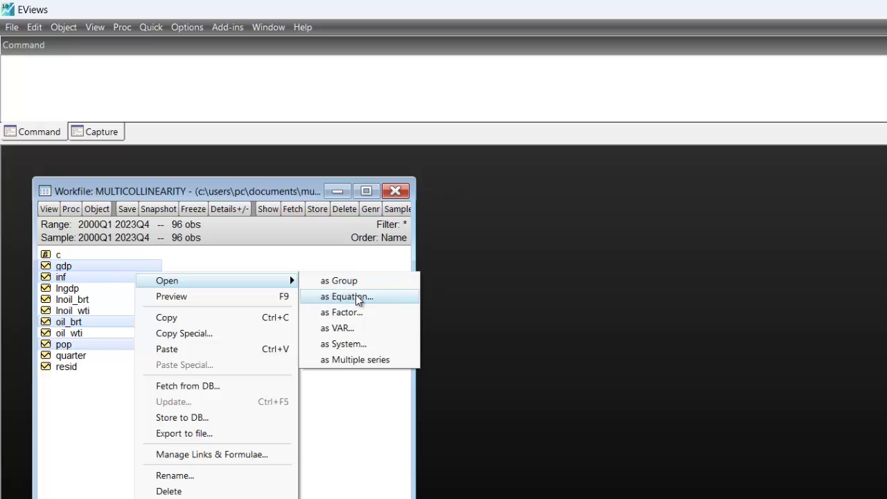
{"action": "left_click", "coordinate": [358, 297]}
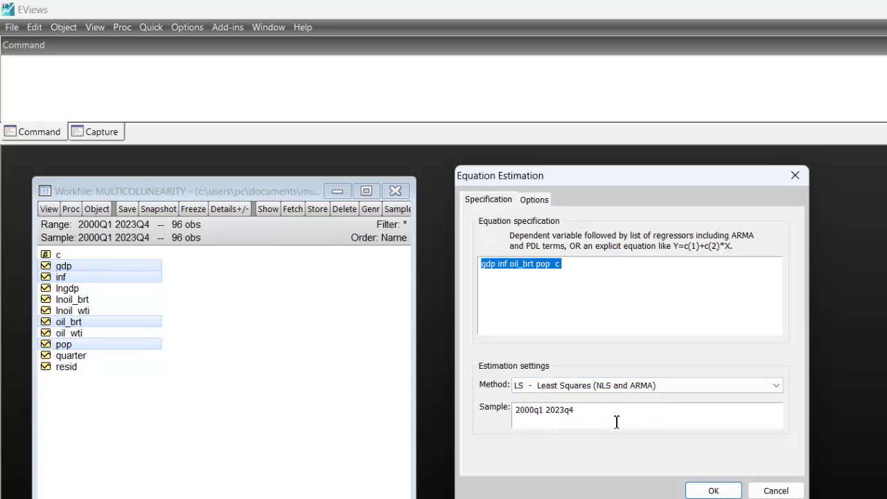
{"action": "left_click", "coordinate": [724, 492]}
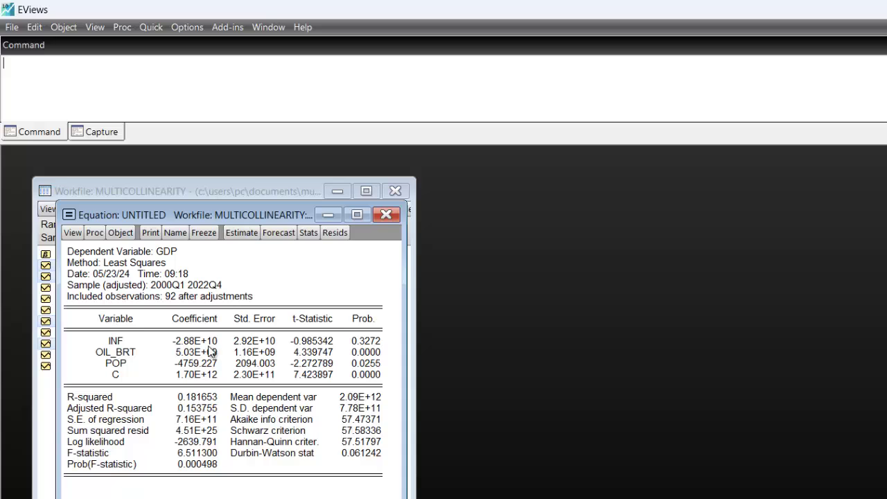
- Open the equation's Heteroskedasticity Tests dialog under Residual Diagnostics
{"action": "left_click", "coordinate": [74, 236]}
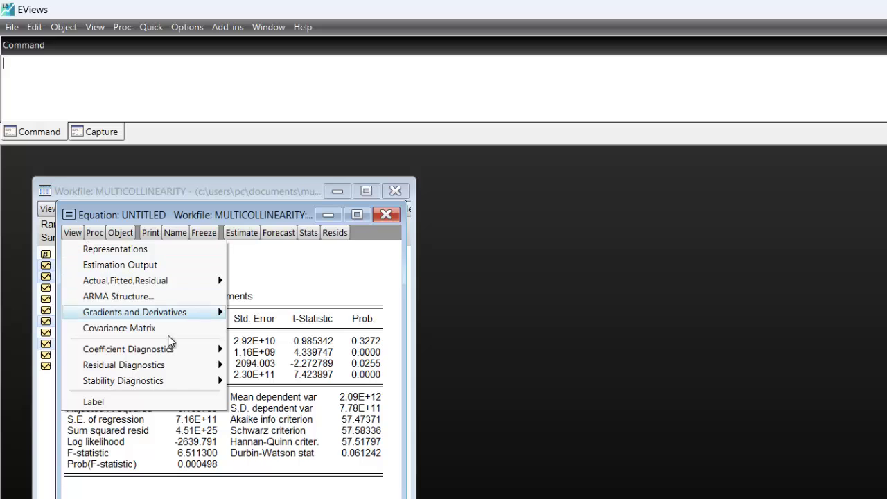
{"action": "mouse_move", "coordinate": [185, 365]}
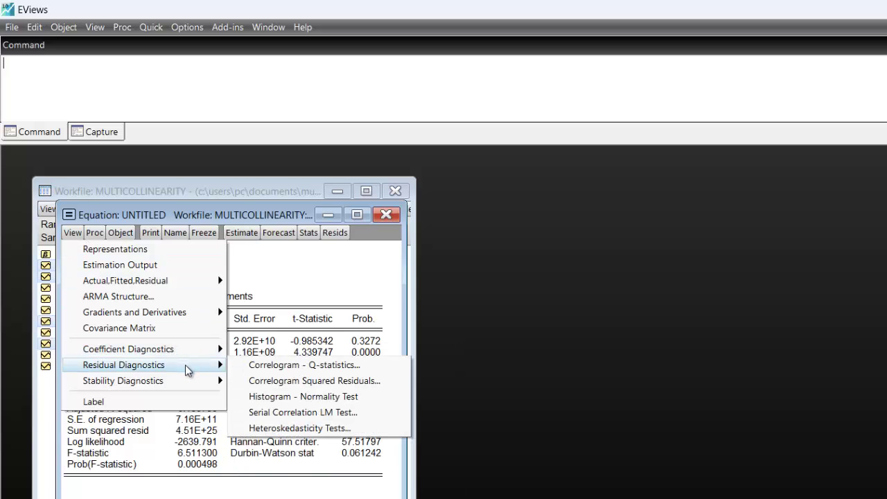
{"action": "left_click", "coordinate": [317, 428]}
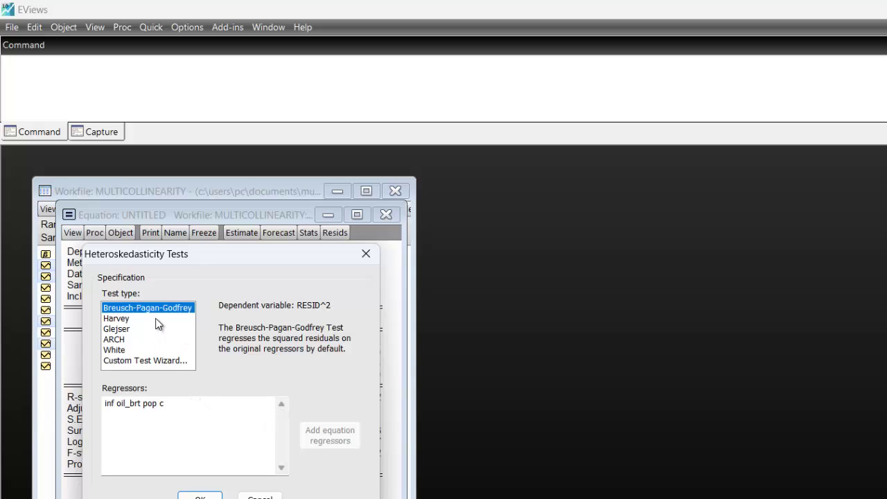
- Run the Breusch-Pagan-Godfrey test, check its probabilities, and return to the PowerPoint decision-rule slide
{"action": "left_click", "coordinate": [211, 498]}
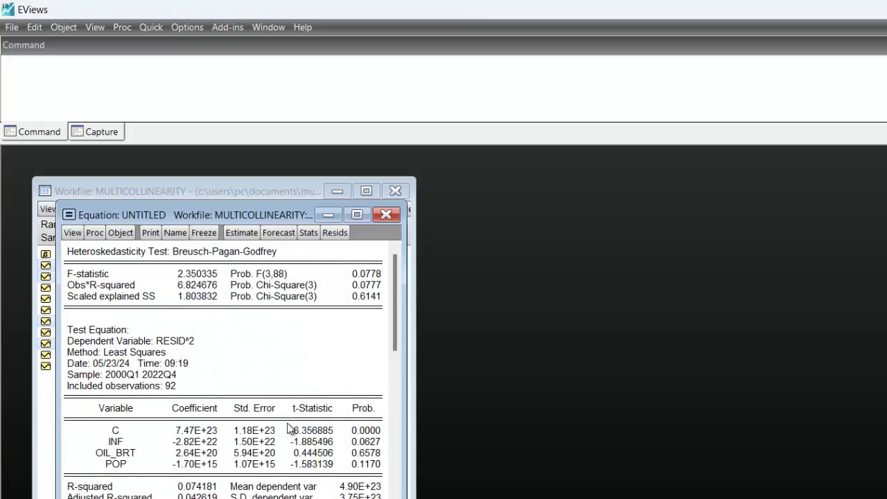
{"action": "left_click", "coordinate": [273, 297]}
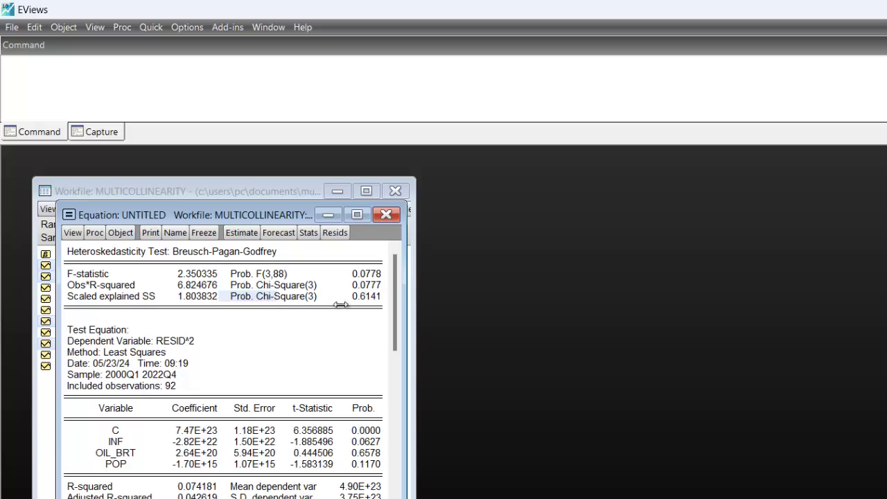
{"action": "key", "text": "alt+Tab"}
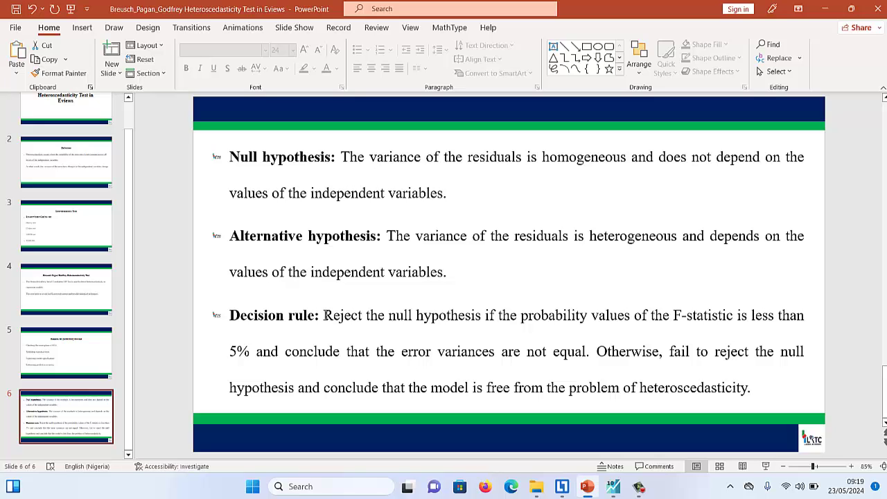
- Change 'values' to 'value' in the decision rule and select the % after 5
{"action": "left_click", "coordinate": [631, 316]}
{"action": "key", "text": "BackSpace"}
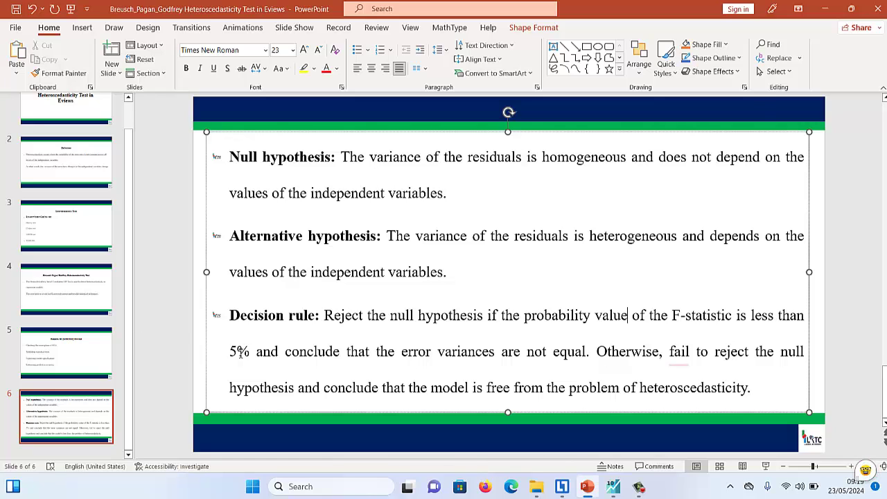
{"action": "left_click_drag", "start_coordinate": [239, 352], "coordinate": [248, 352]}
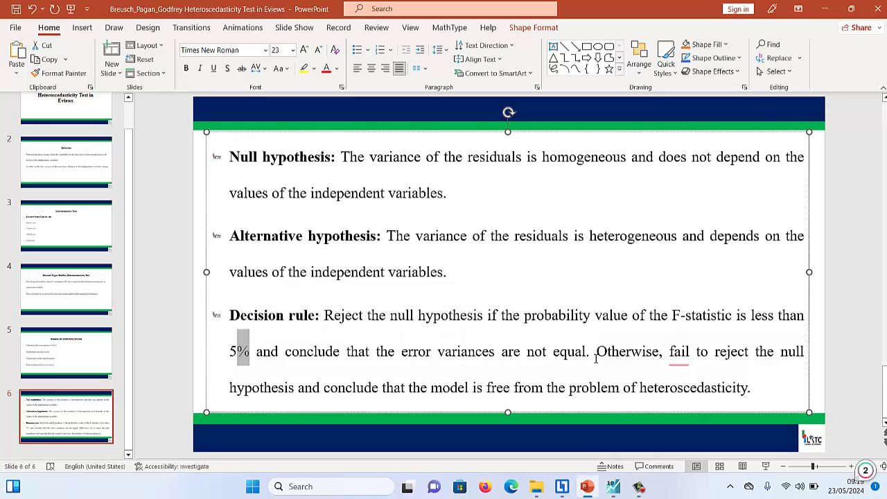
{"action": "mouse_move", "coordinate": [675, 352]}
- In EViews, highlight Obs*R-squared, the F-statistic and its Prob. F(3,88) value of 0.0778
{"action": "left_click", "coordinate": [621, 487]}
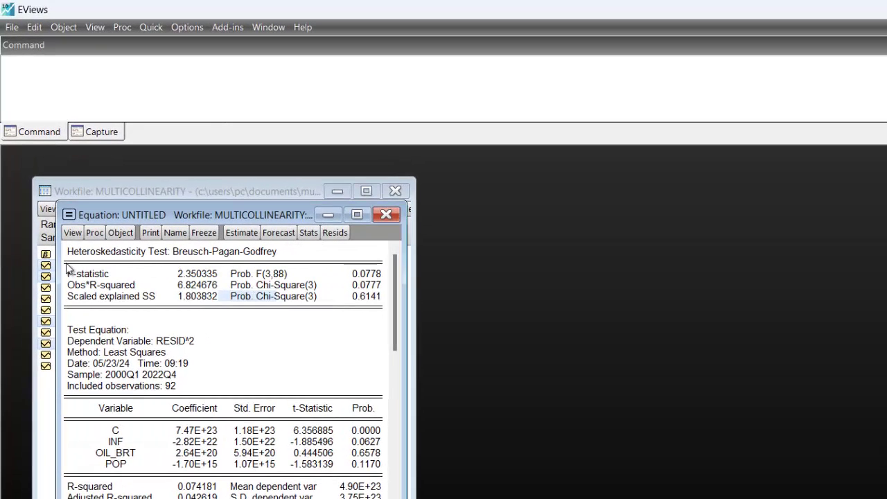
{"action": "left_click", "coordinate": [80, 284]}
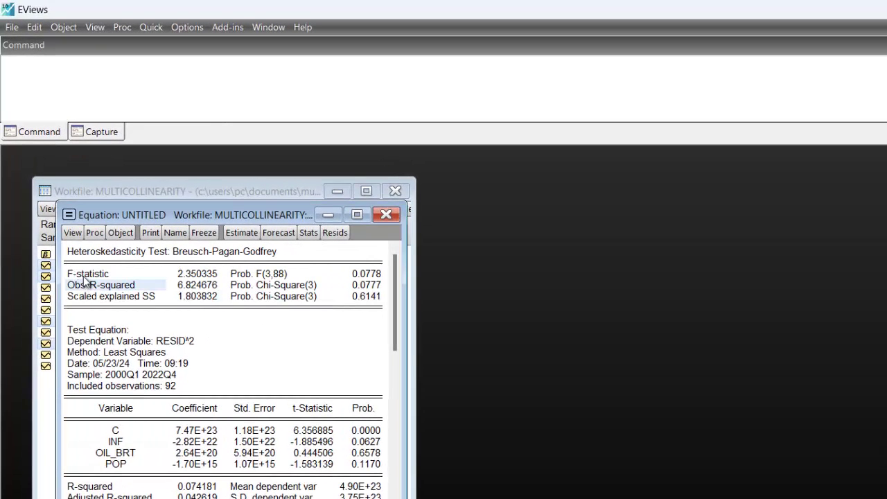
{"action": "left_click", "coordinate": [84, 276]}
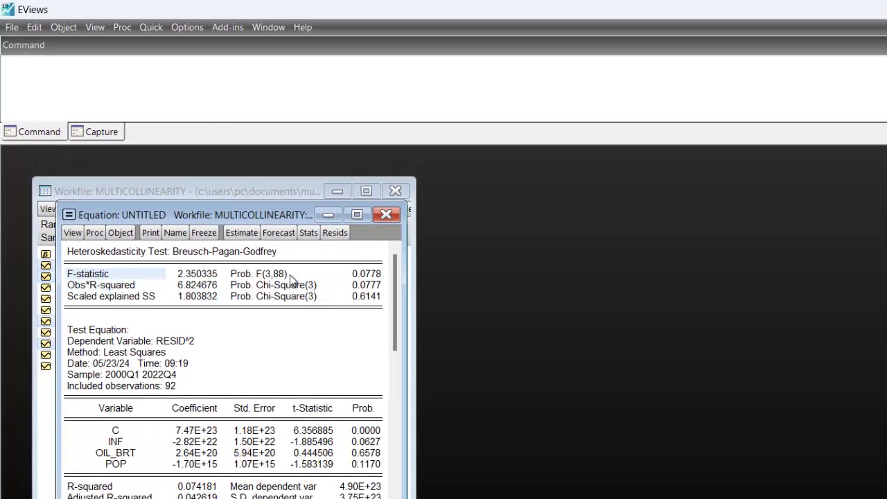
{"action": "left_click", "coordinate": [277, 278]}
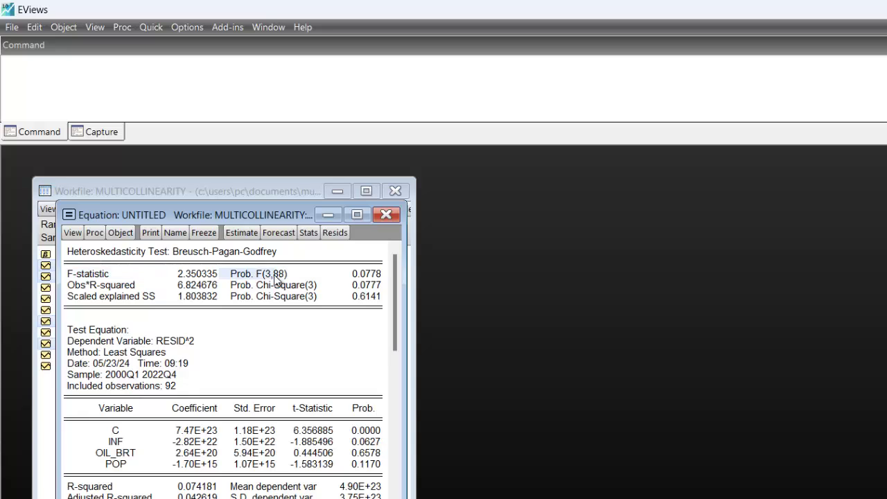
{"action": "left_click", "coordinate": [371, 276]}
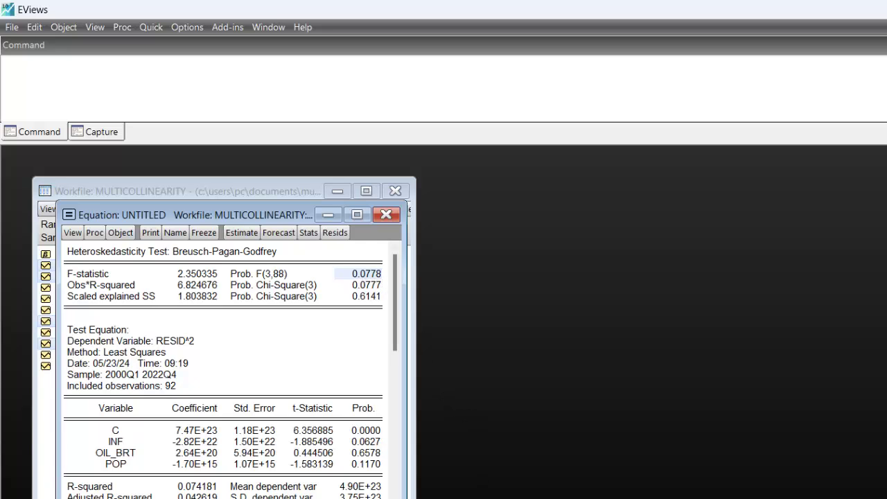
- Launch Calculator from the Windows Start search
{"action": "key", "text": "super"}
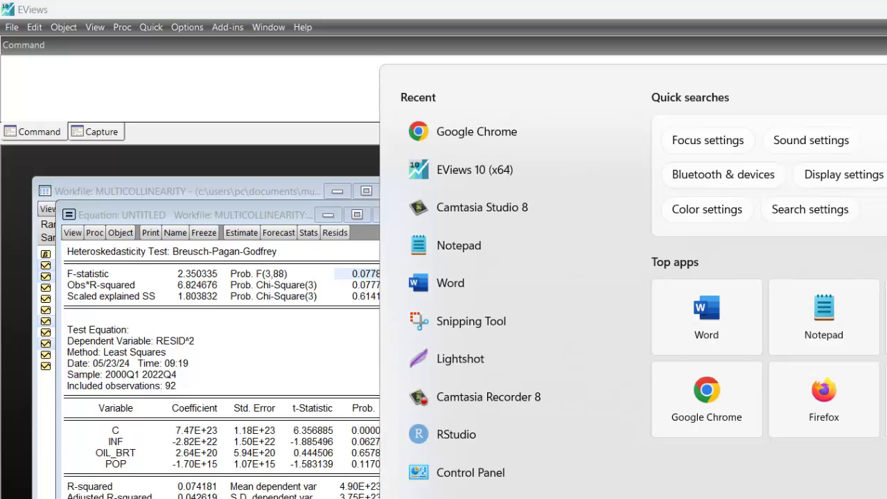
{"action": "type", "text": "calcu"}
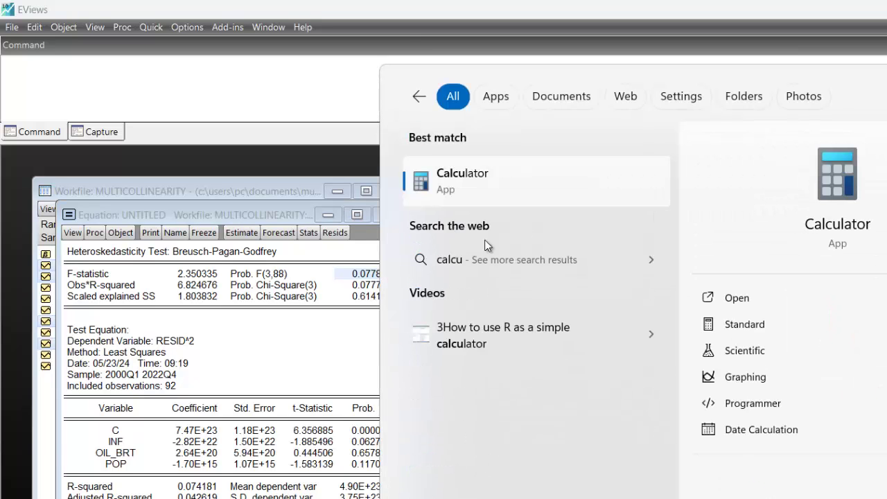
{"action": "left_click", "coordinate": [564, 174]}
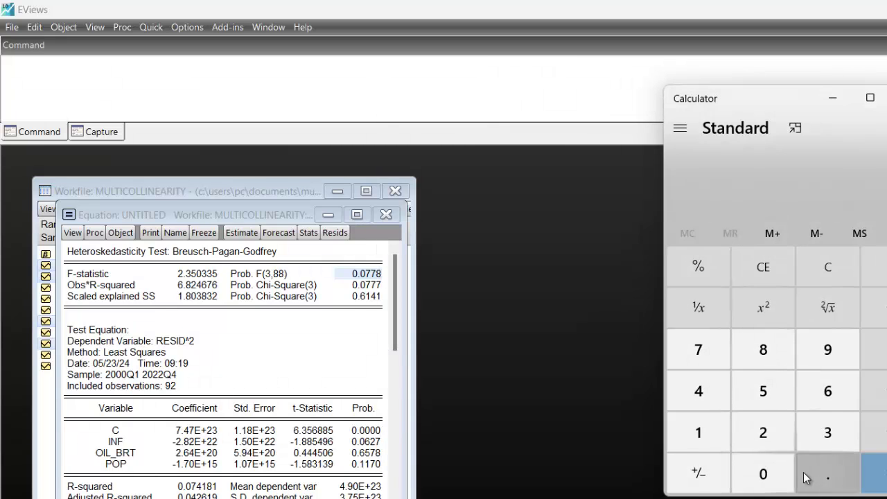
- Convert 0.0778 to a percentage (about 7.7) and return to EViews
{"action": "left_click", "coordinate": [763, 471]}
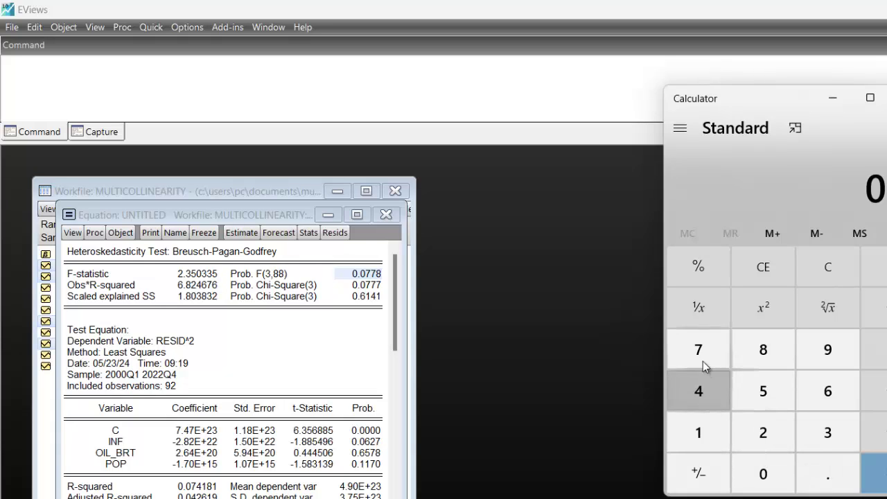
{"action": "left_click", "coordinate": [703, 363]}
{"action": "left_click", "coordinate": [703, 363]}
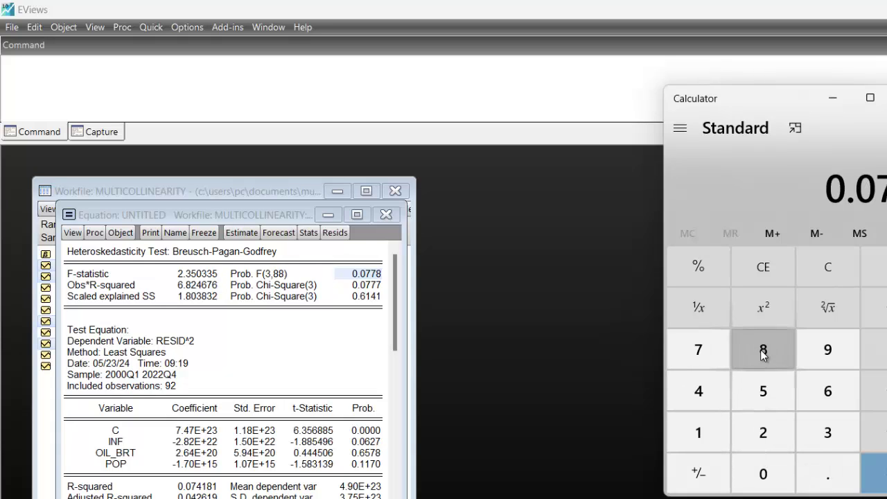
{"action": "left_click", "coordinate": [763, 354]}
{"action": "left_click", "coordinate": [874, 349]}
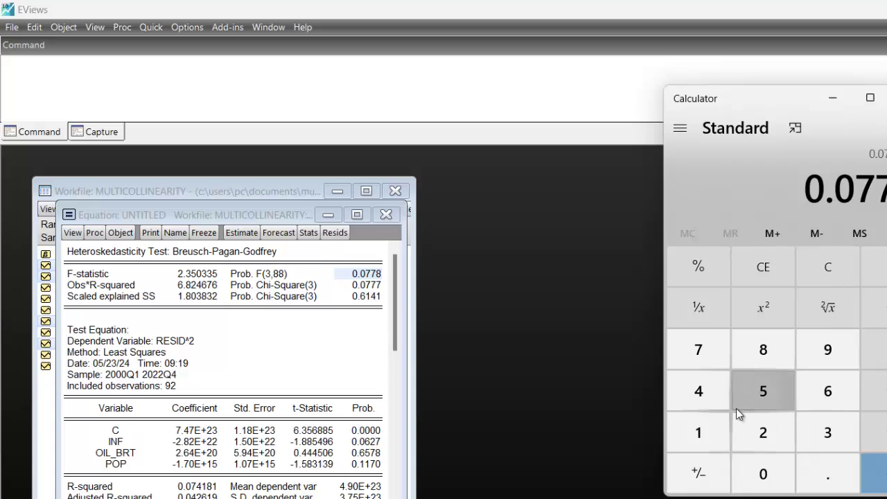
{"action": "left_click", "coordinate": [703, 449]}
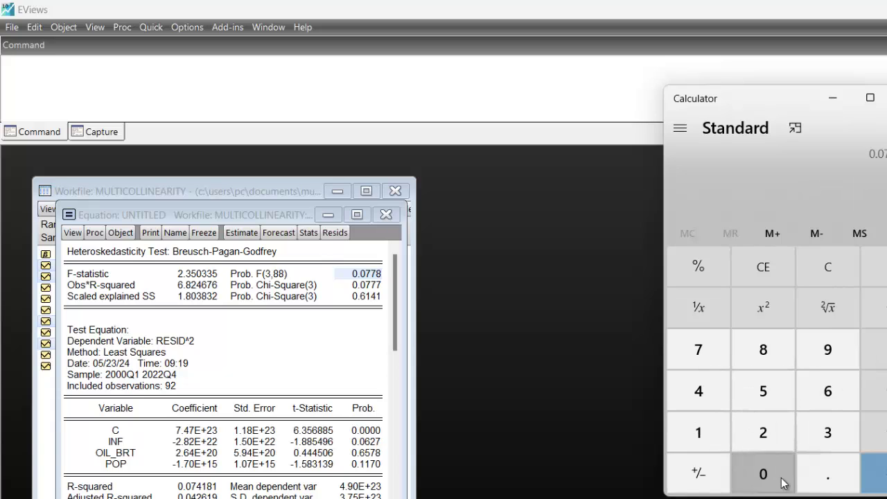
{"action": "left_click", "coordinate": [763, 474]}
{"action": "left_click", "coordinate": [876, 474]}
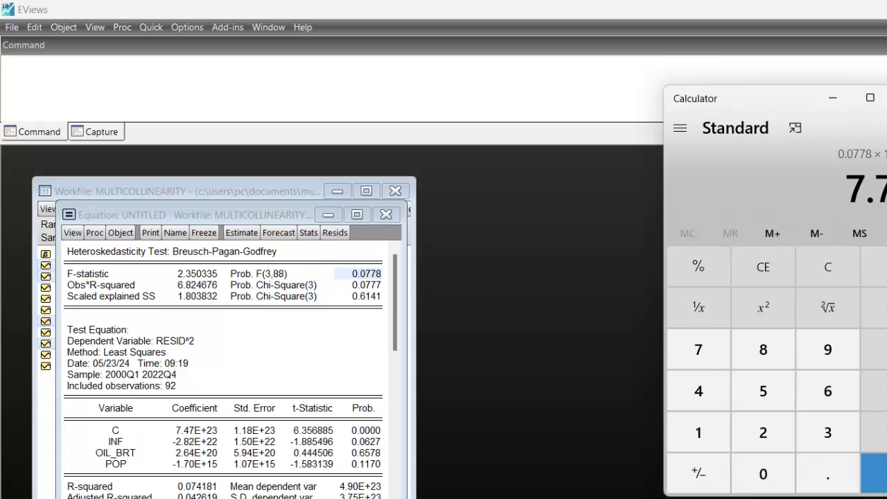
{"action": "left_click", "coordinate": [407, 297]}
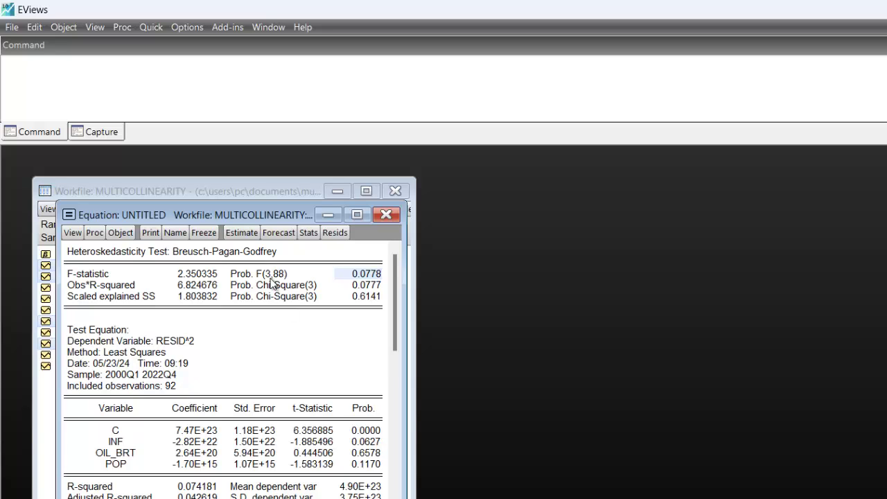
- Reopen the estimation settings for gdp inf oil_brt pop c and click into the specification
{"action": "left_click", "coordinate": [254, 232]}
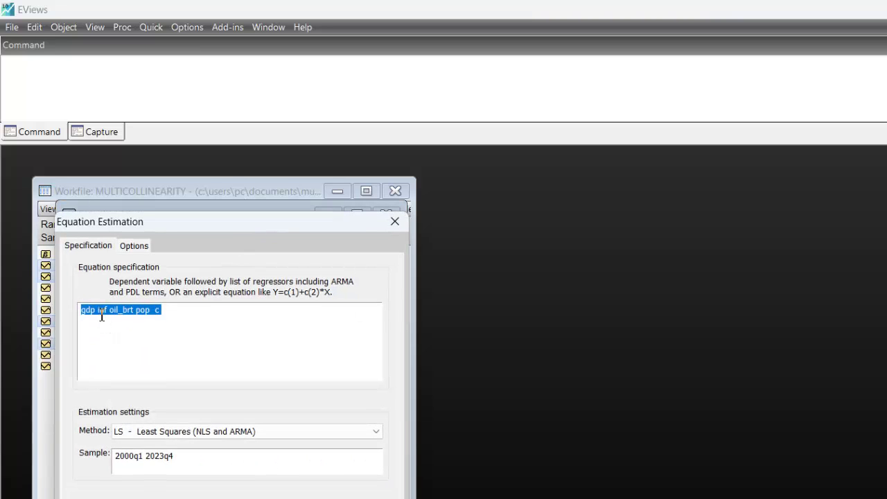
{"action": "left_click", "coordinate": [99, 312]}
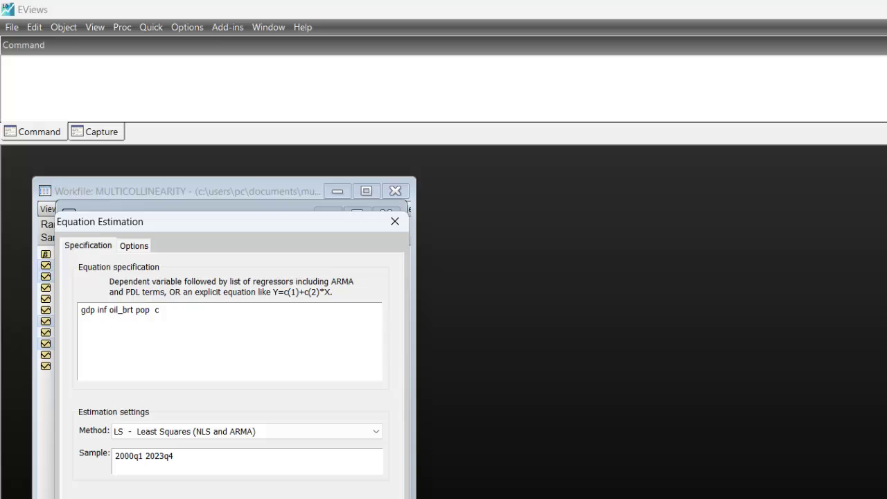
- Re-estimate the least-squares regression, giving F-statistic 6.511300 with probability 0.000498
{"action": "key", "text": "Return"}
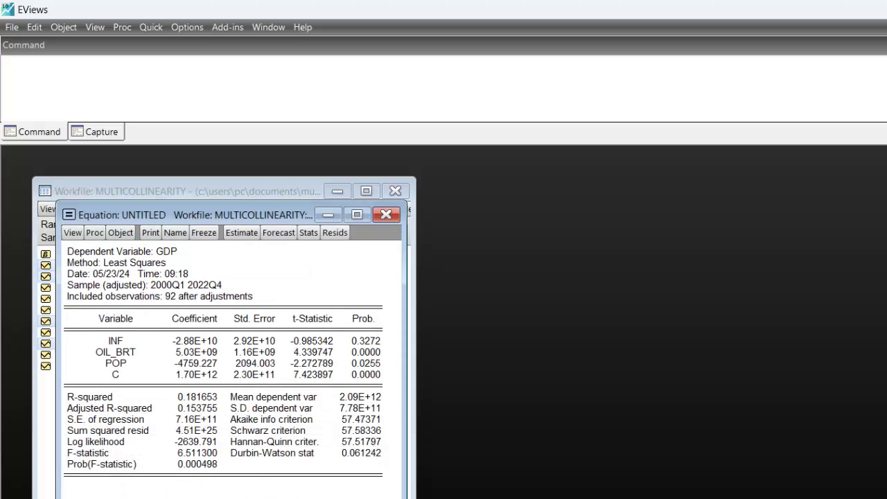